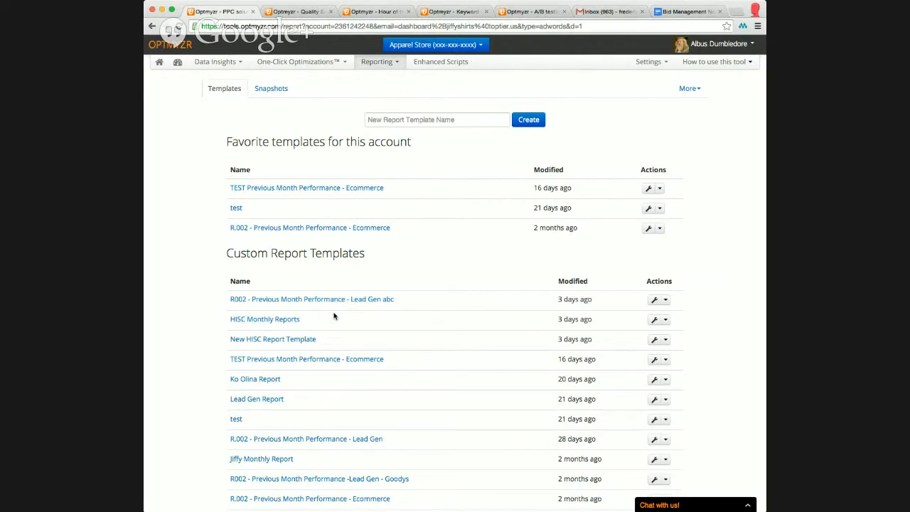
Open the favourite report template "test" for editing in the report designer.
click(665, 299)
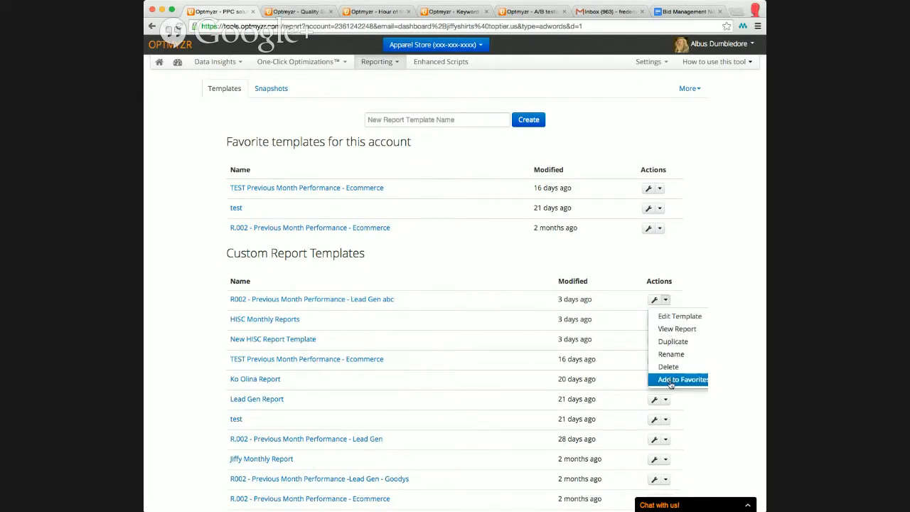
click(637, 271)
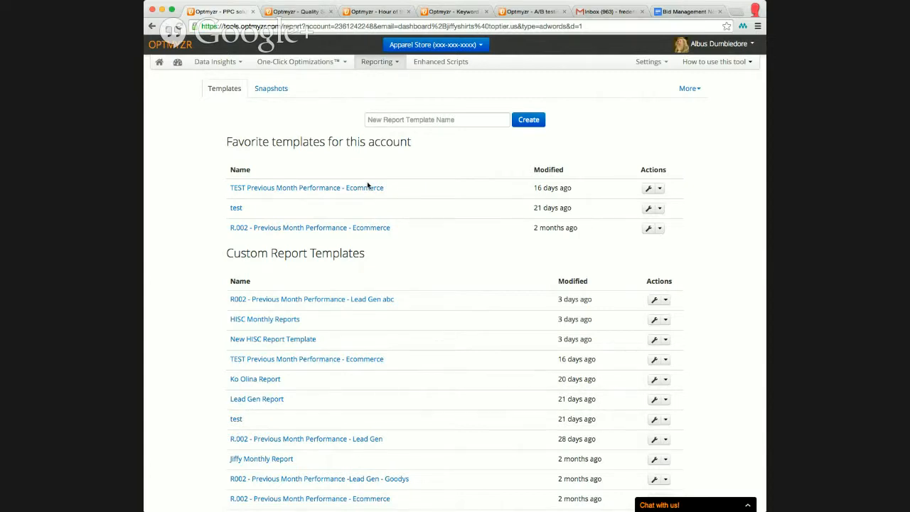
click(648, 208)
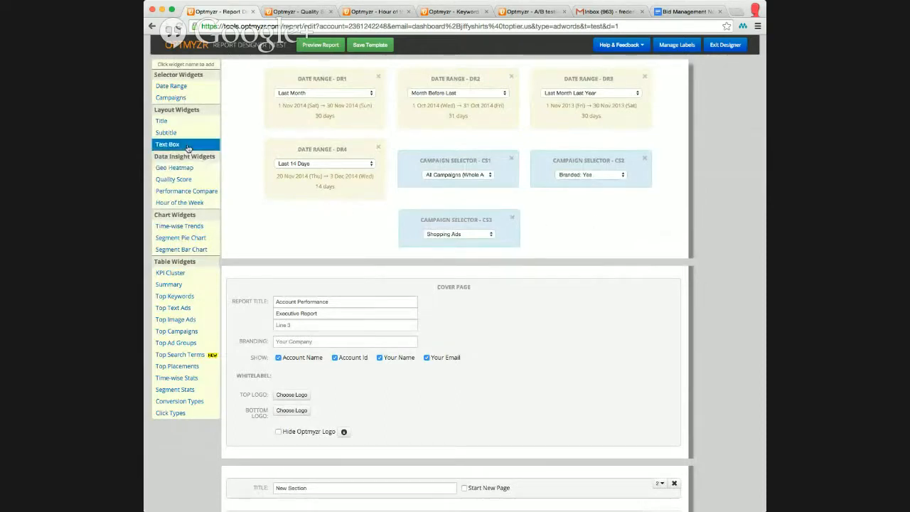
Add a KPI Cluster widget at the end of the report layout.
click(178, 382)
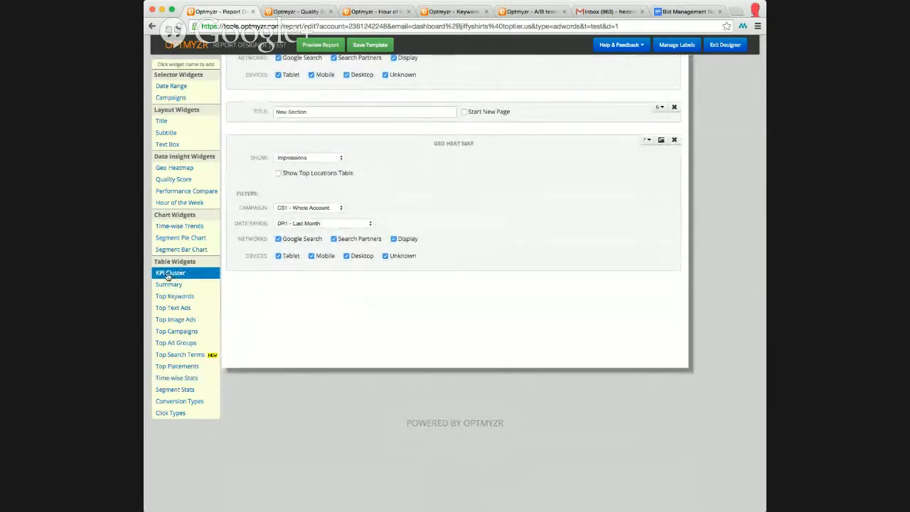
click(168, 275)
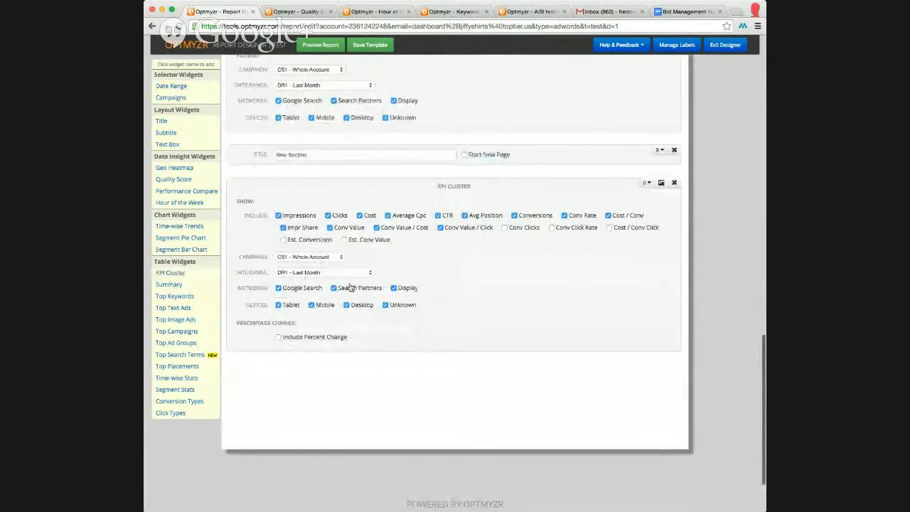
Title the new KPI Cluster section "KPI 2".
click(247, 155)
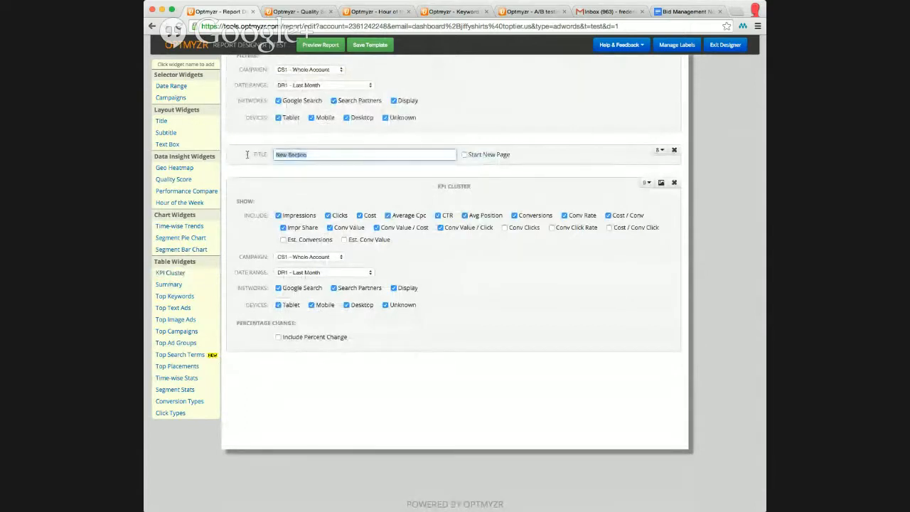
text(KPI C)
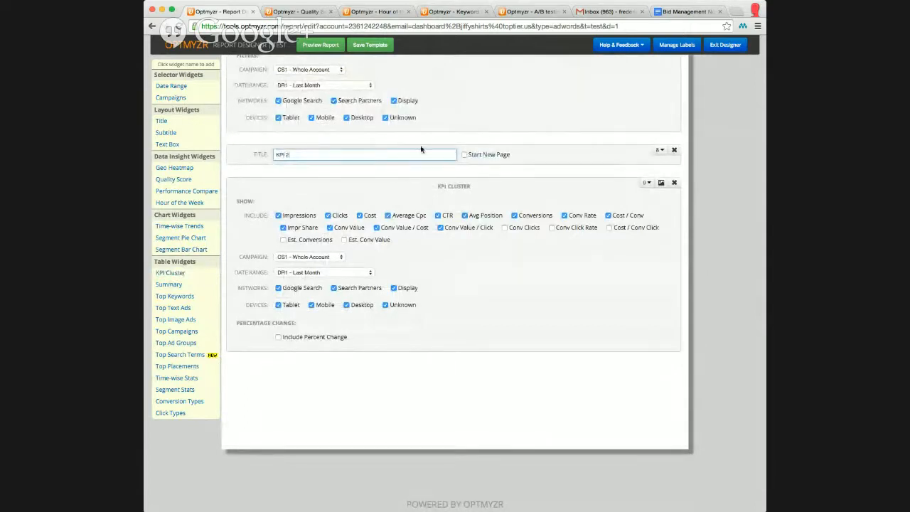
click(662, 152)
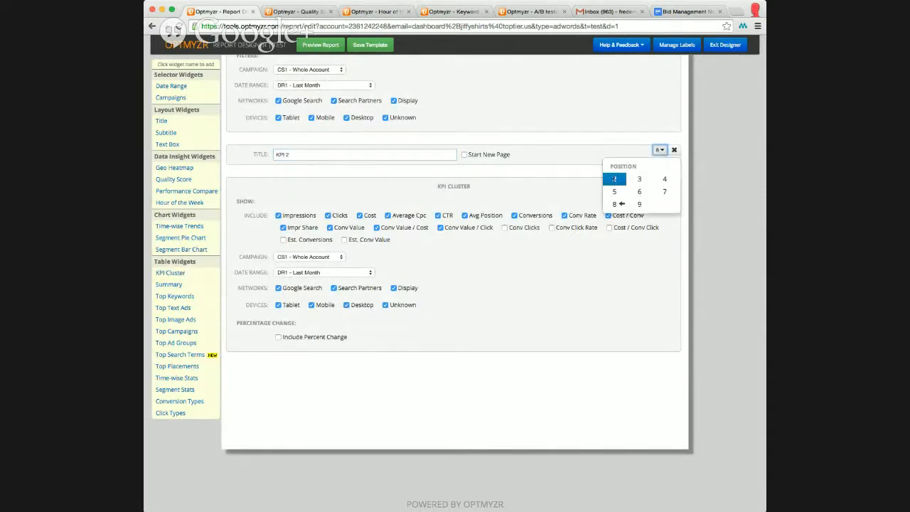
click(580, 153)
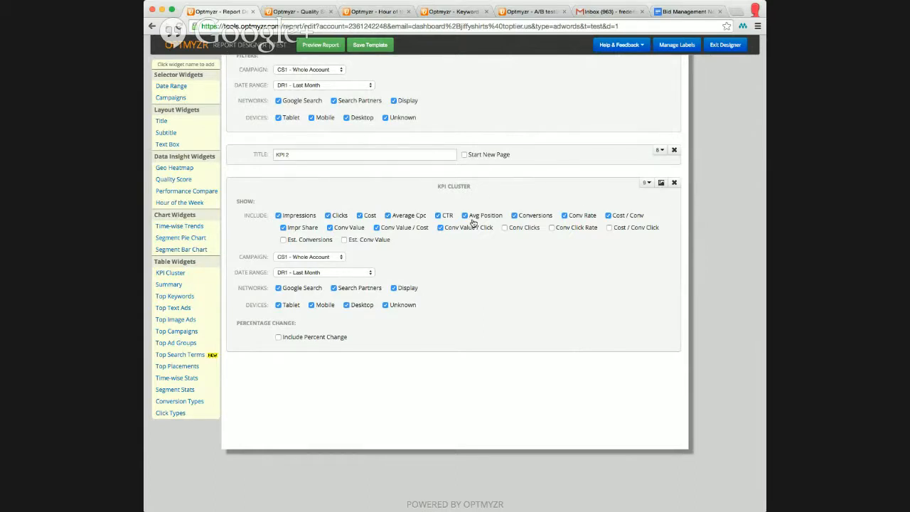
Preview the new KPI Cluster widget's real-time data, then close the preview.
click(660, 184)
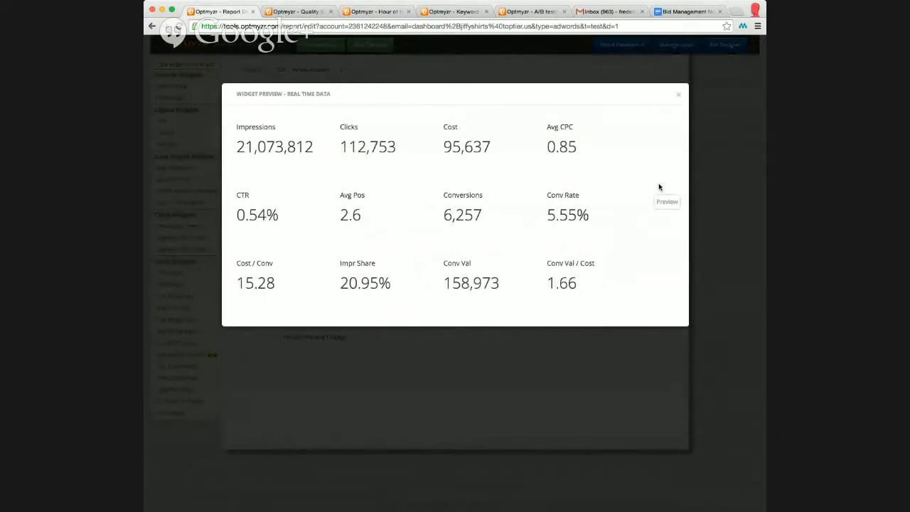
click(679, 97)
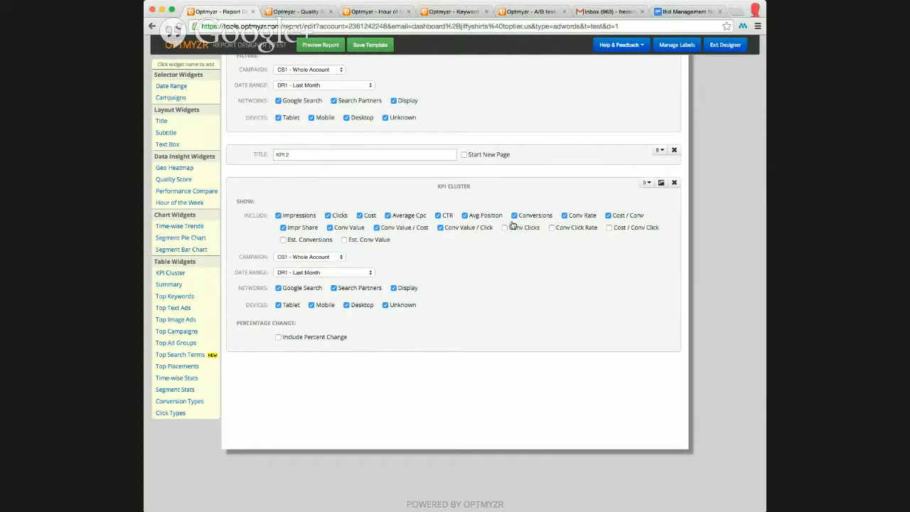
Add another Date Range selector widget to the report.
scroll(512, 225, up, 20)
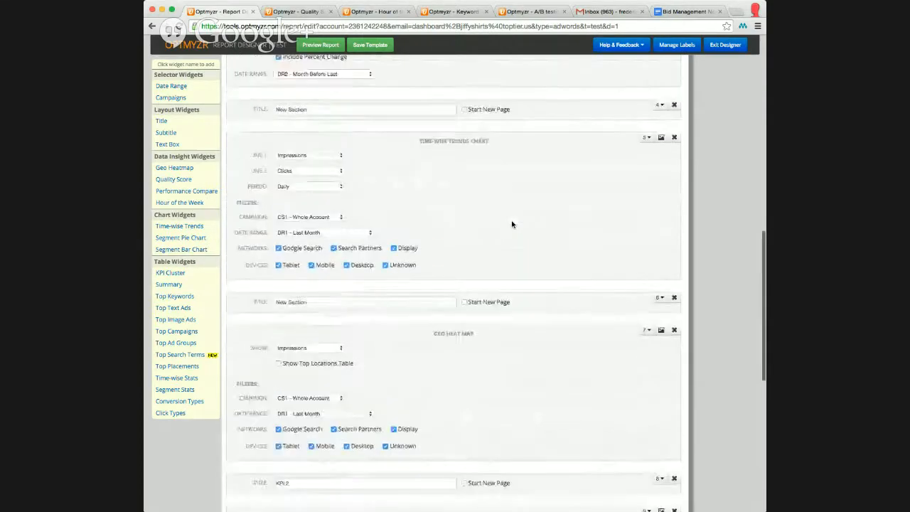
scroll(512, 225, up, 2)
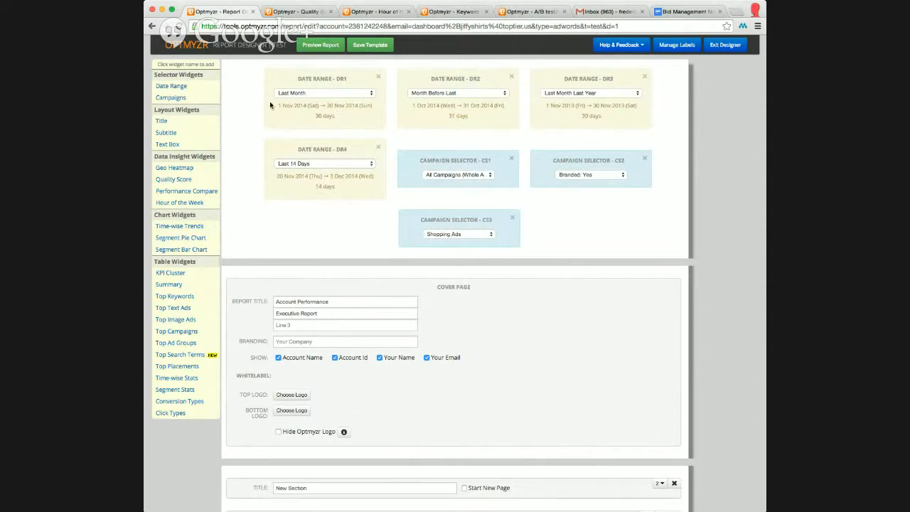
click(183, 90)
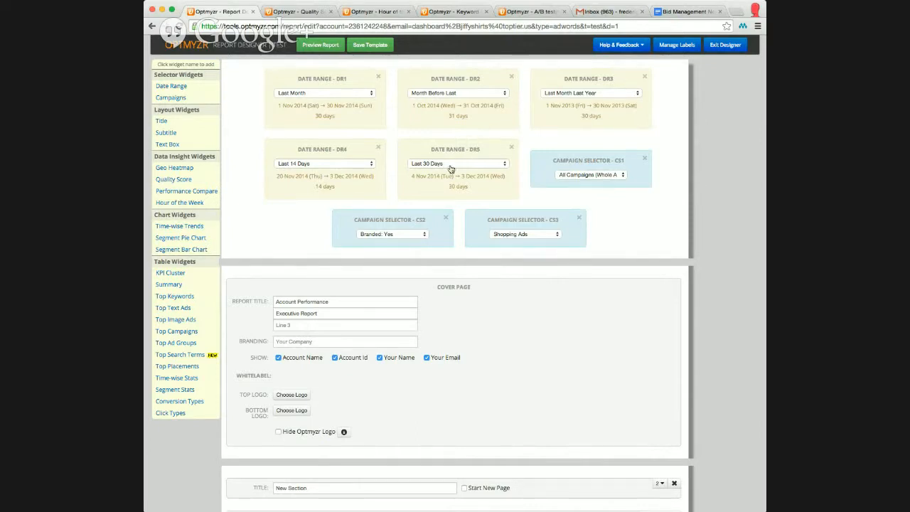
Examine the date range and percentage change settings of the first KPI Cluster widget.
scroll(401, 173, down, 3)
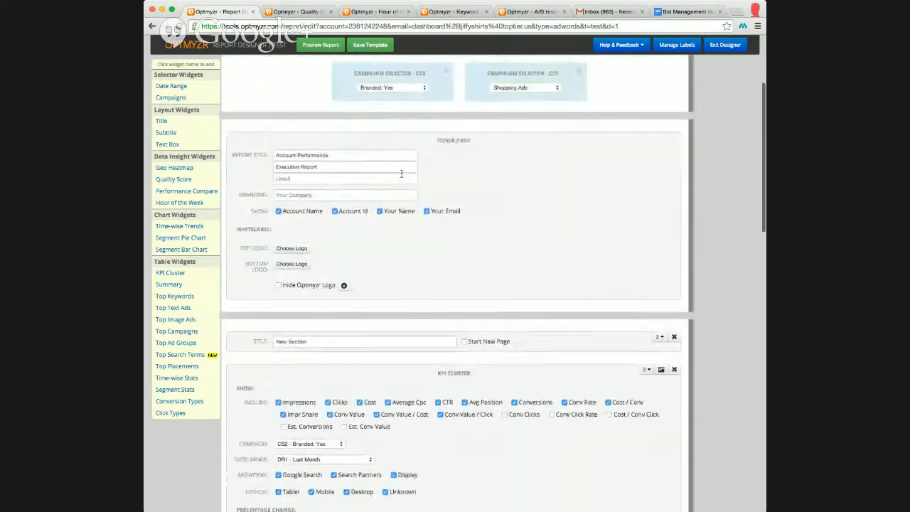
scroll(401, 173, down, 2)
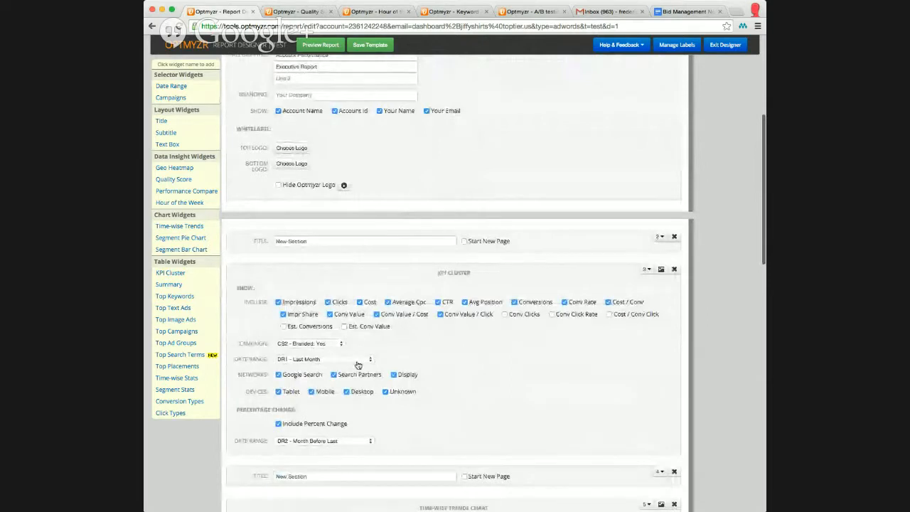
click(357, 362)
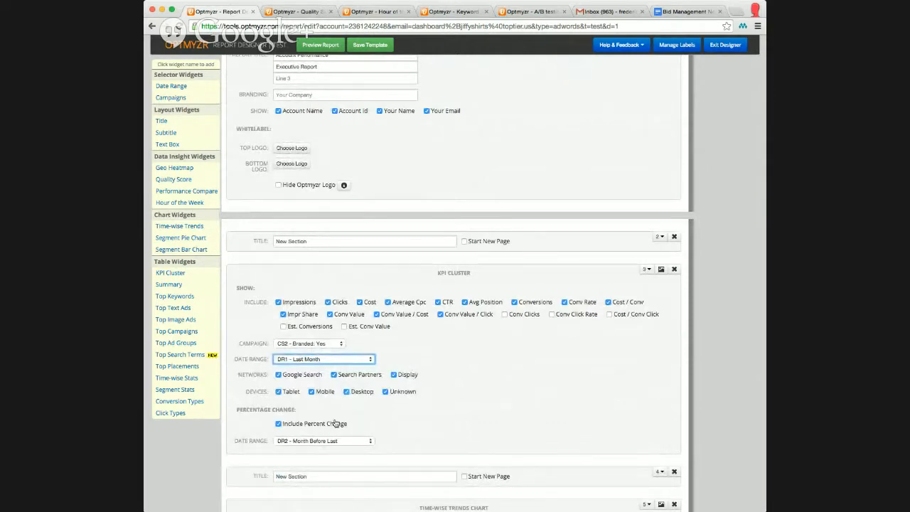
click(299, 441)
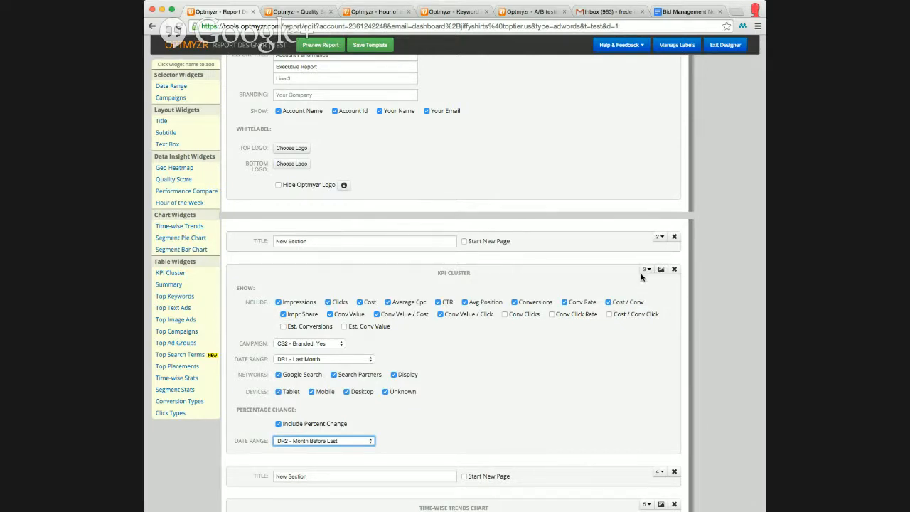
scroll(442, 206, up, 5)
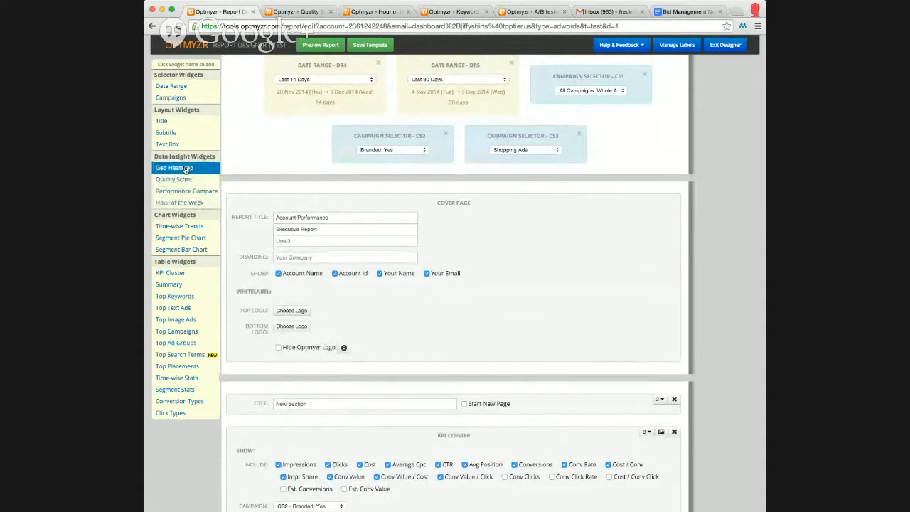
Add an Hour of the Week chart widget to the end of the report.
click(179, 204)
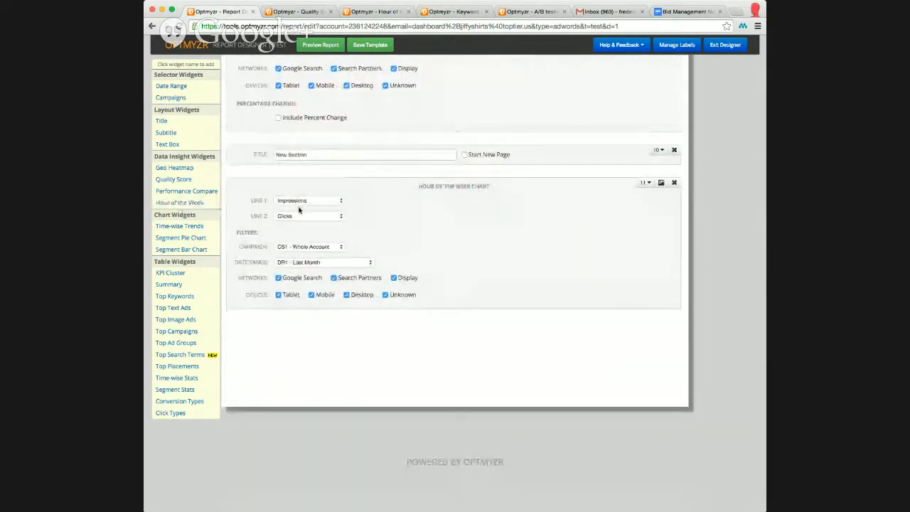
click(309, 246)
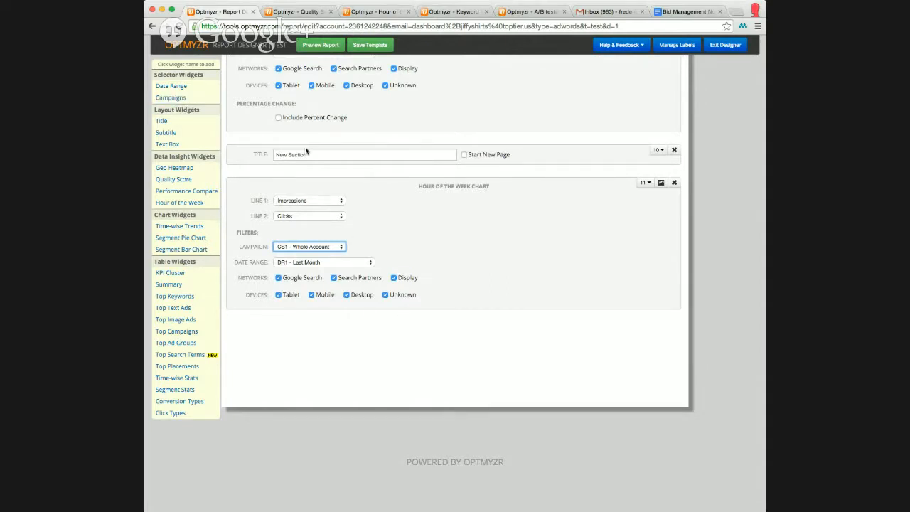
Review the campaign selector widgets and the Hour of the Week chart's campaign filter.
scroll(307, 152, up, 20)
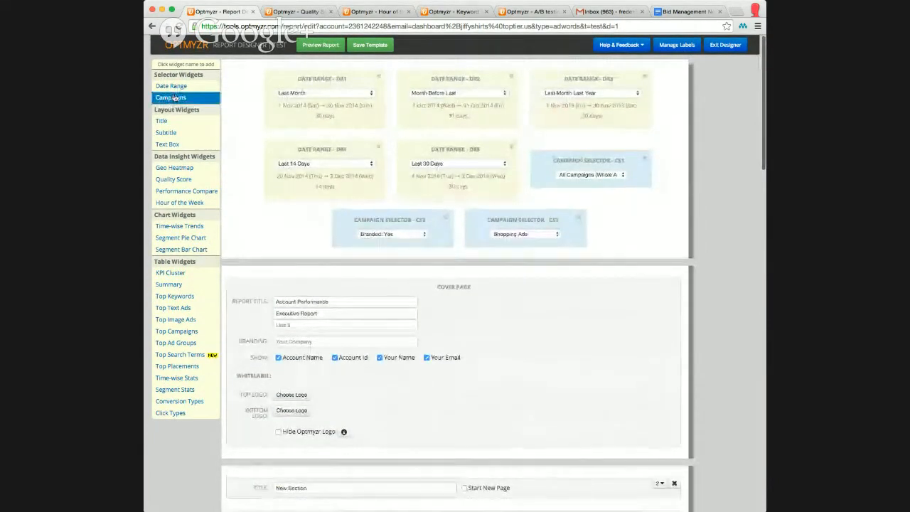
click(614, 177)
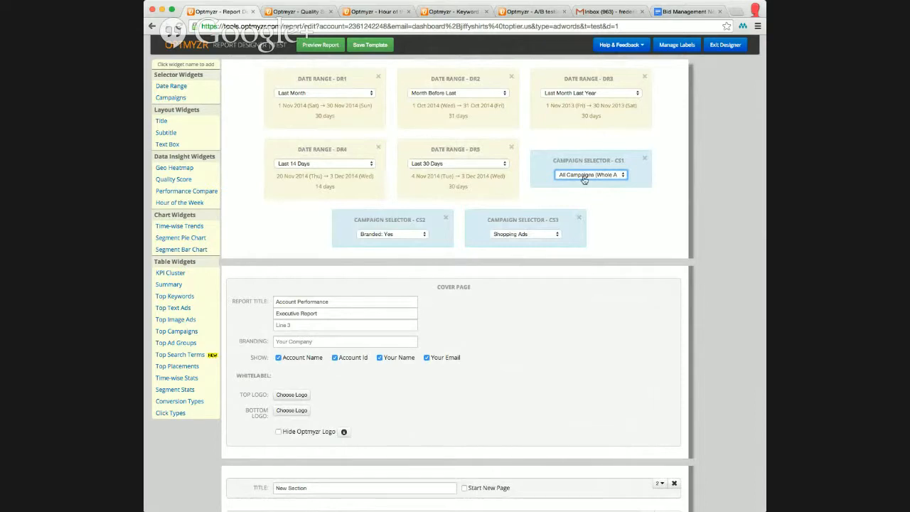
click(417, 238)
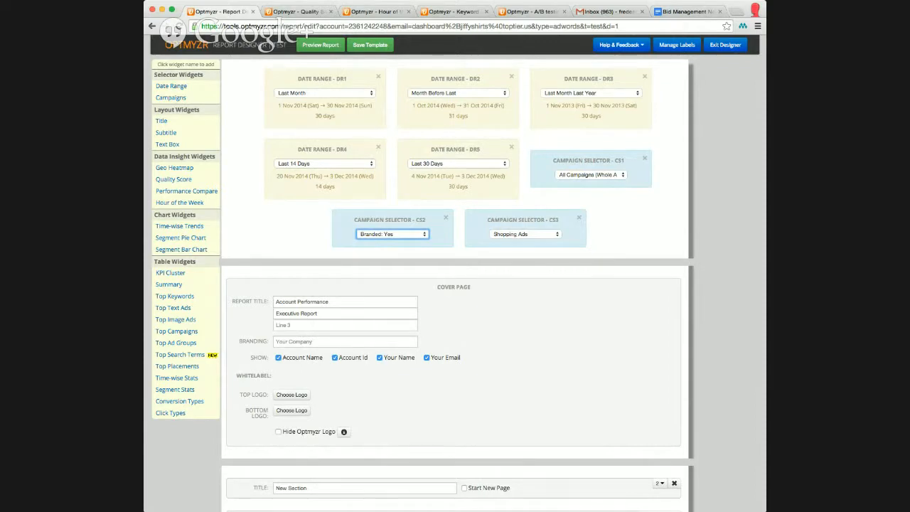
click(523, 234)
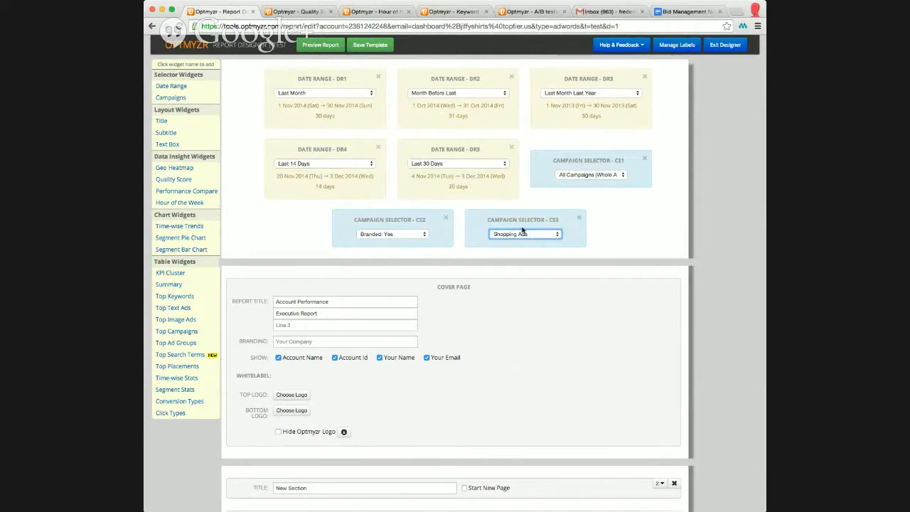
scroll(526, 232, down, 10)
scroll(521, 229, down, 15)
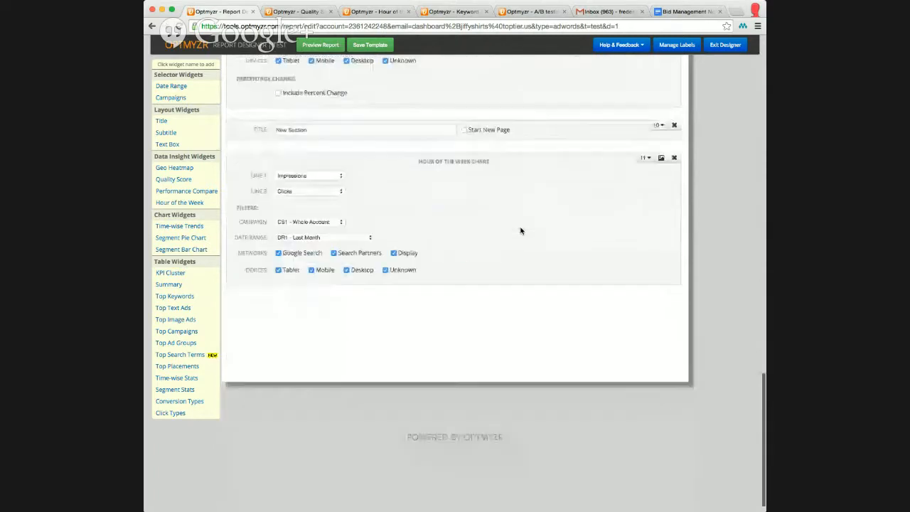
click(326, 206)
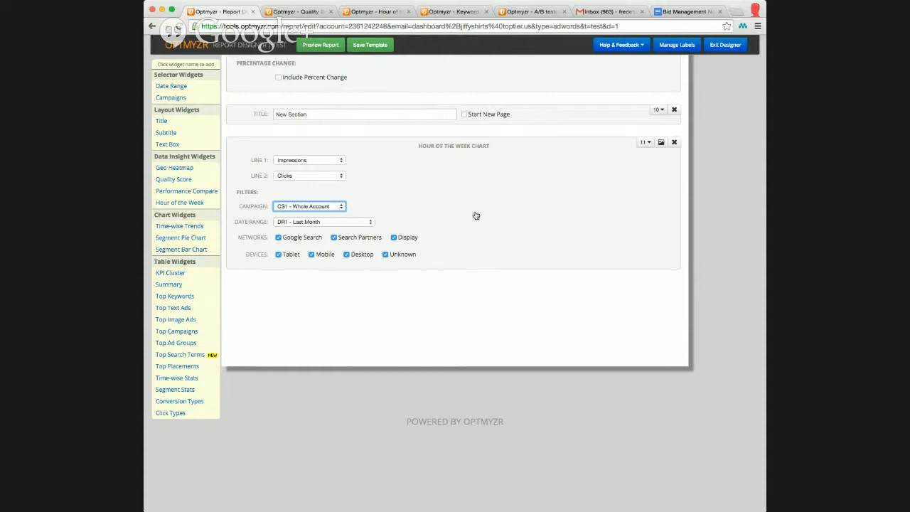
scroll(476, 215, up, 7)
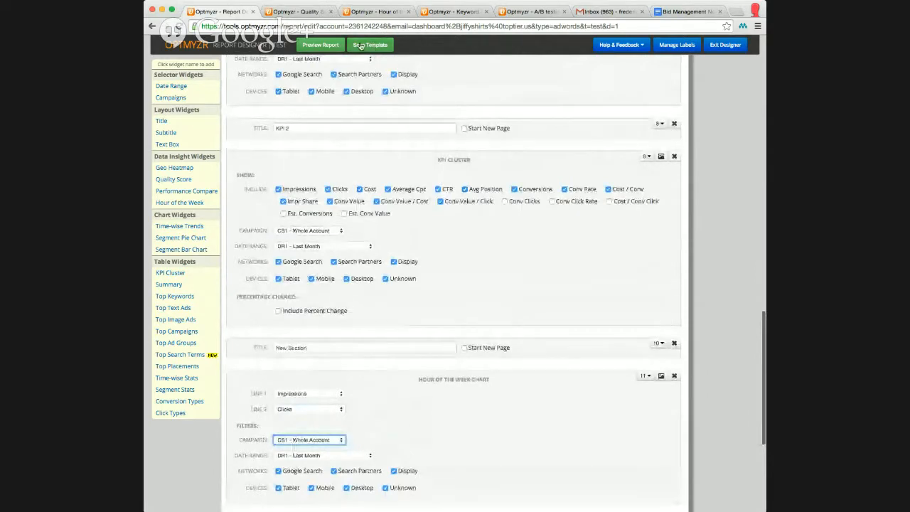
Exit the designer and open the "test" report from the favourite templates.
click(733, 45)
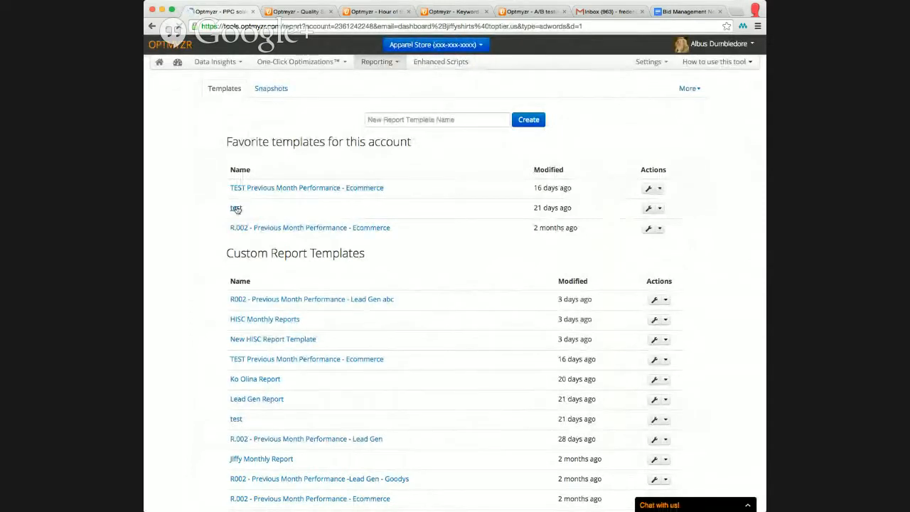
click(236, 207)
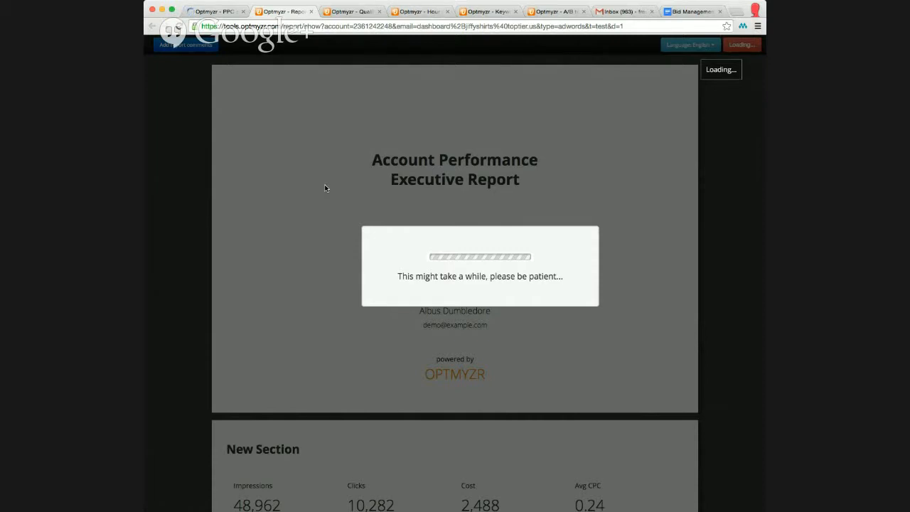
Scroll through the generated report's sections and charts.
scroll(327, 188, down, 2)
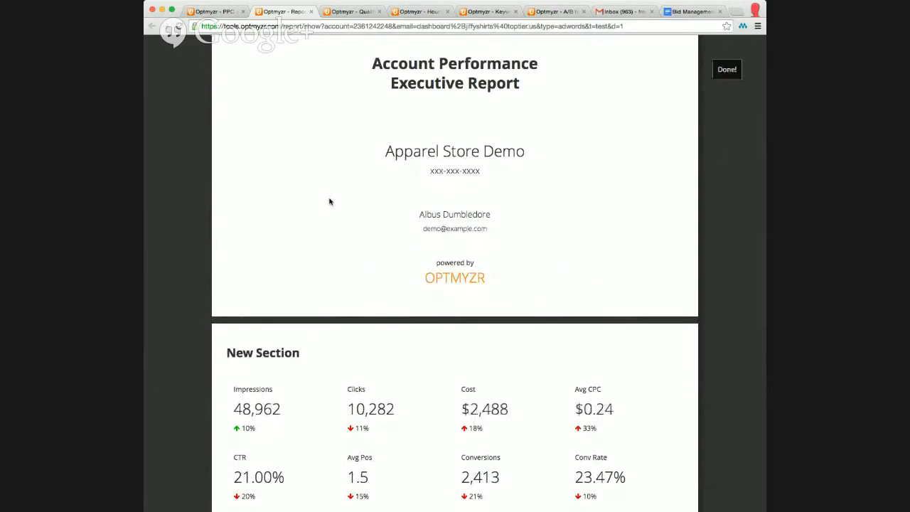
scroll(344, 202, down, 6)
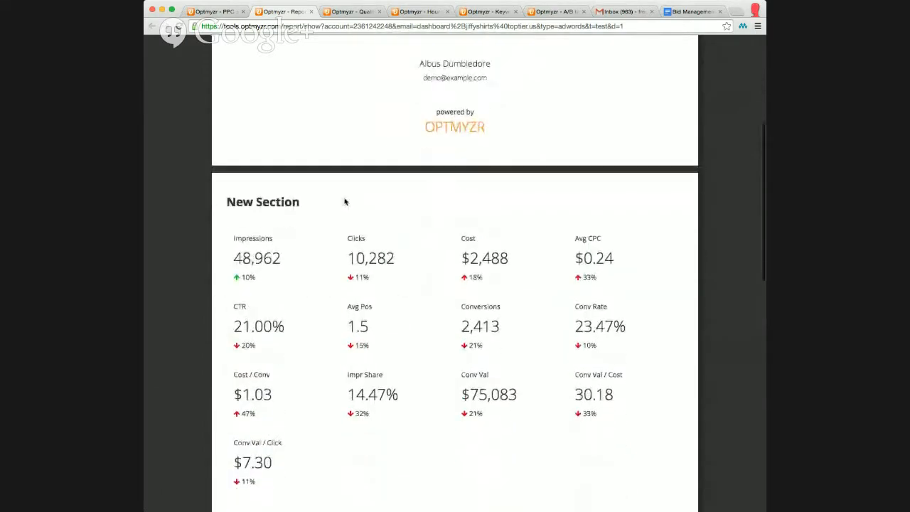
scroll(344, 202, down, 3)
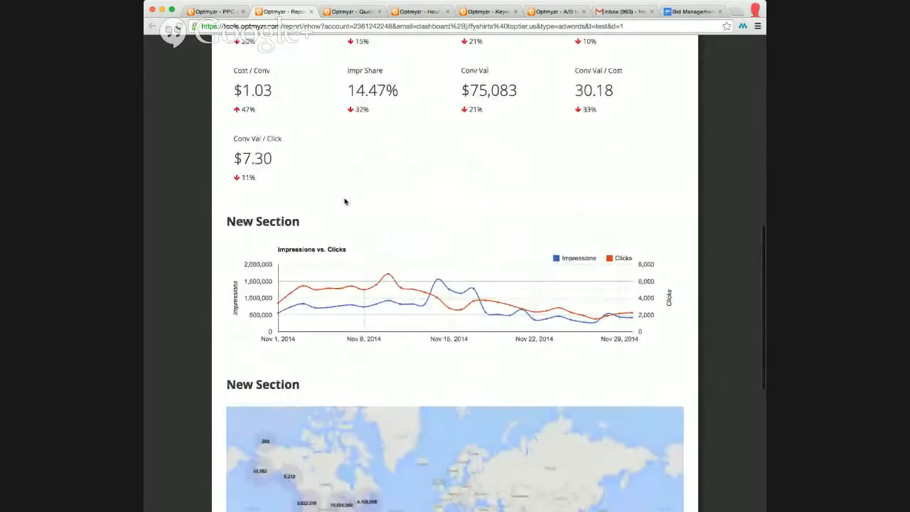
scroll(344, 199, down, 1)
scroll(344, 199, down, 1)
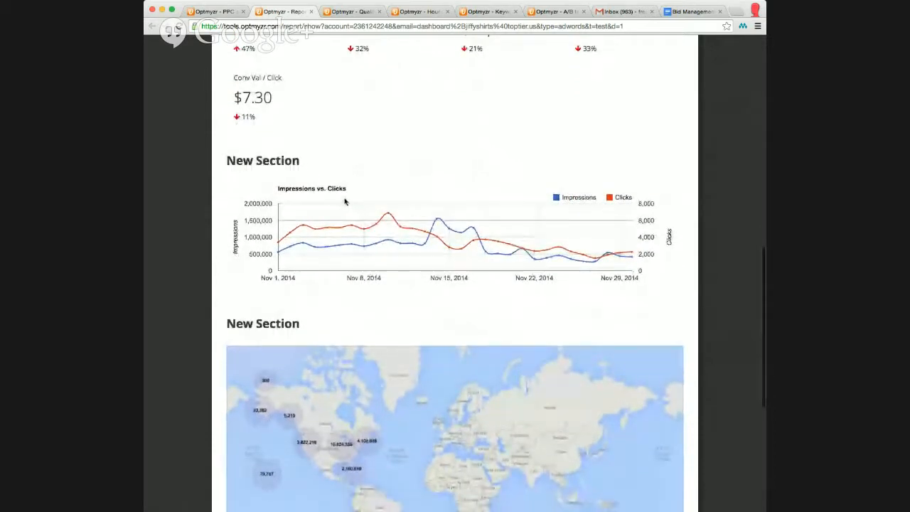
mouse_move(384, 218)
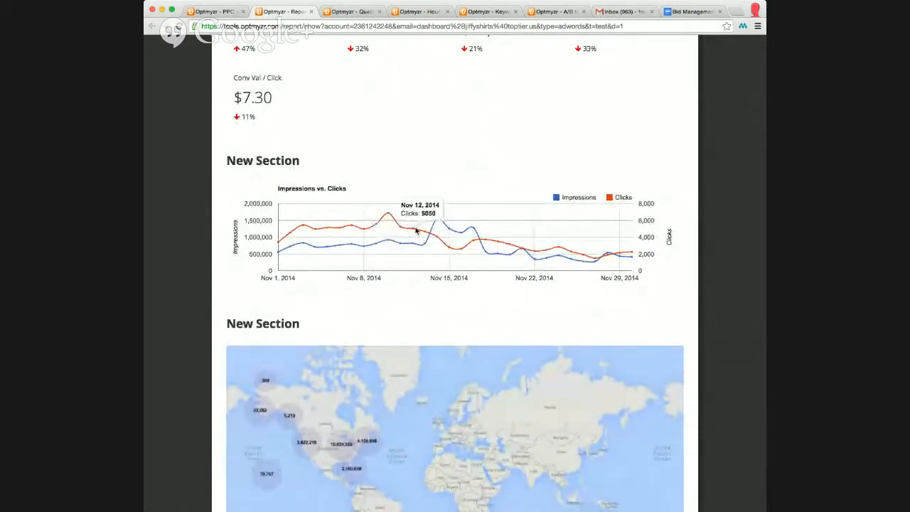
Inspect the Impressions vs. Clicks chart values and zoom into the map to view one location's details.
mouse_move(425, 233)
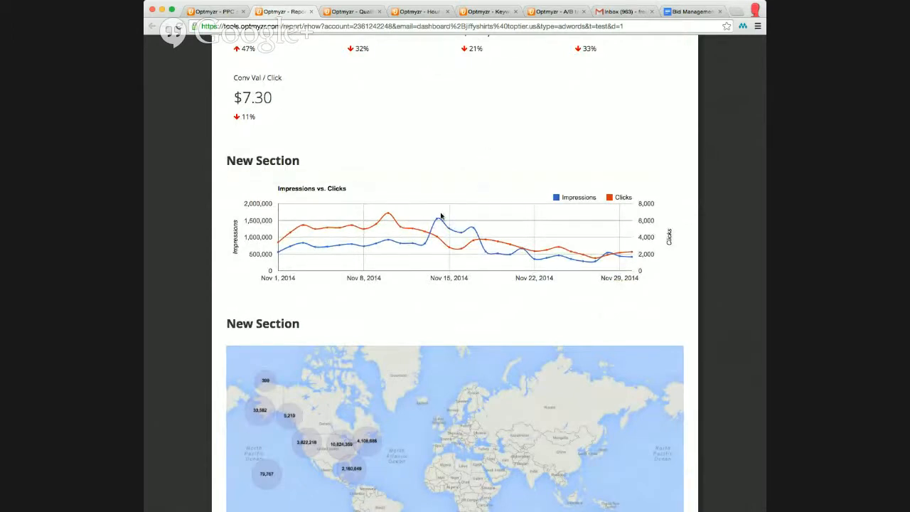
scroll(438, 224, down, 1)
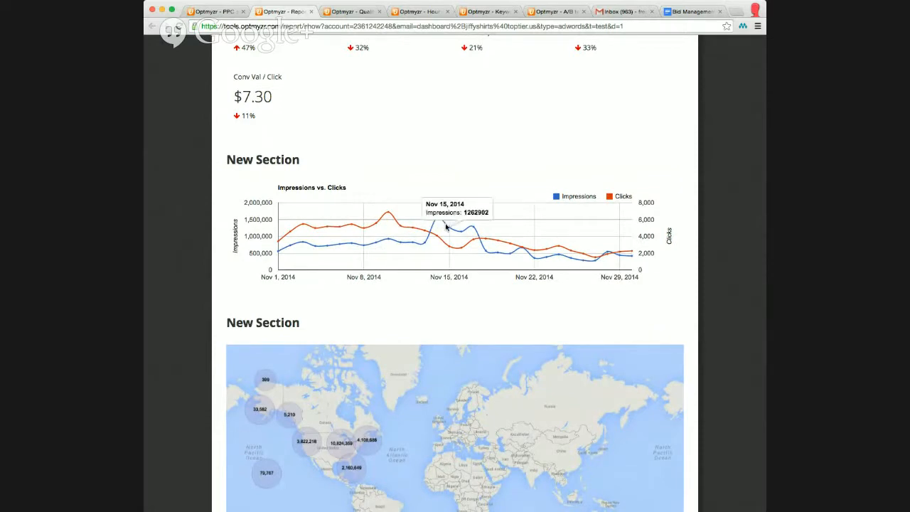
mouse_move(477, 232)
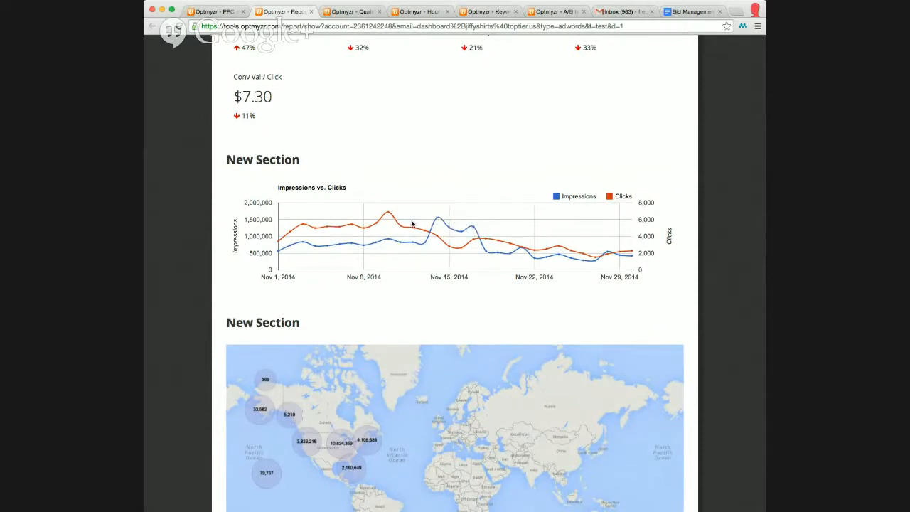
scroll(372, 284, down, 3)
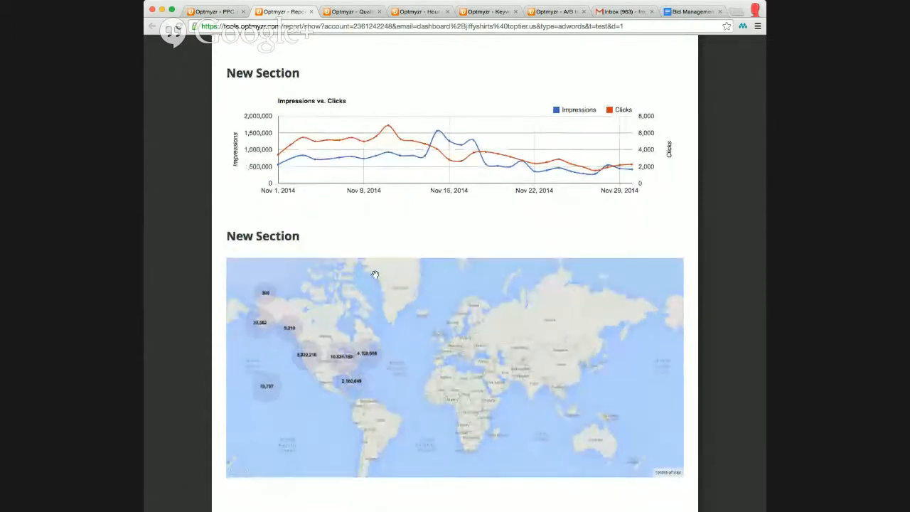
scroll(374, 276, down, 2)
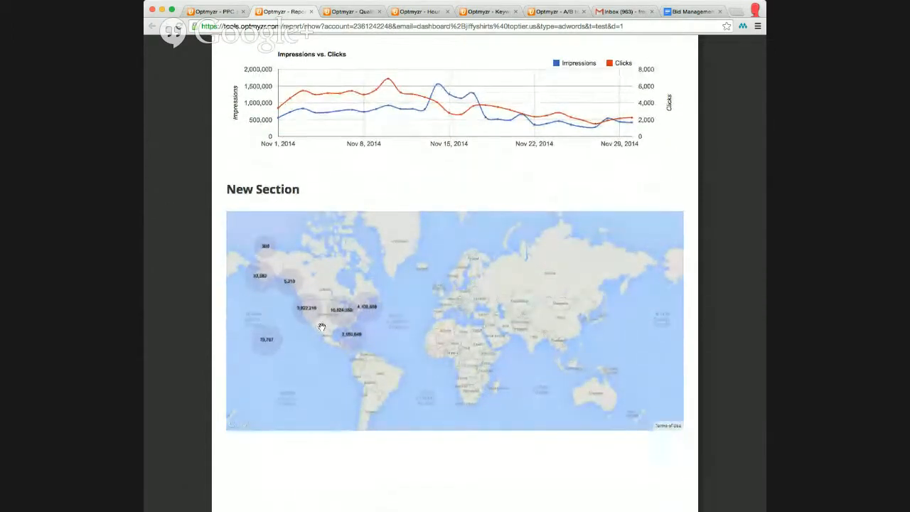
double_click(322, 328)
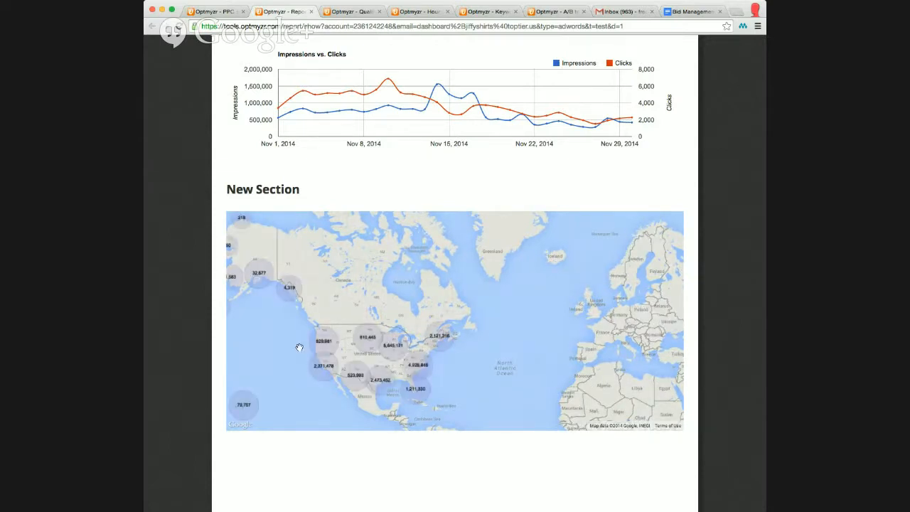
click(322, 374)
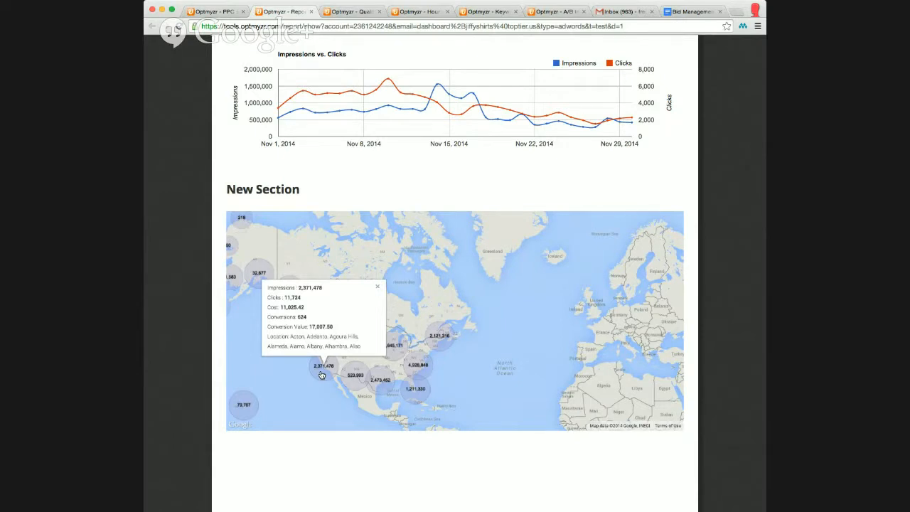
click(377, 287)
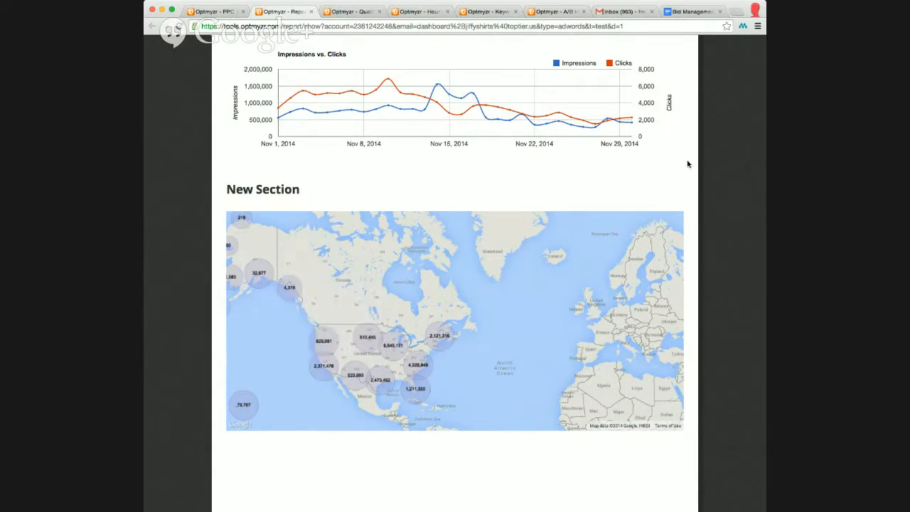
Open the Schedule Report dialog, pick send dates 14, 25, 24 and 12, and close it without creating a schedule.
scroll(686, 164, up, 15)
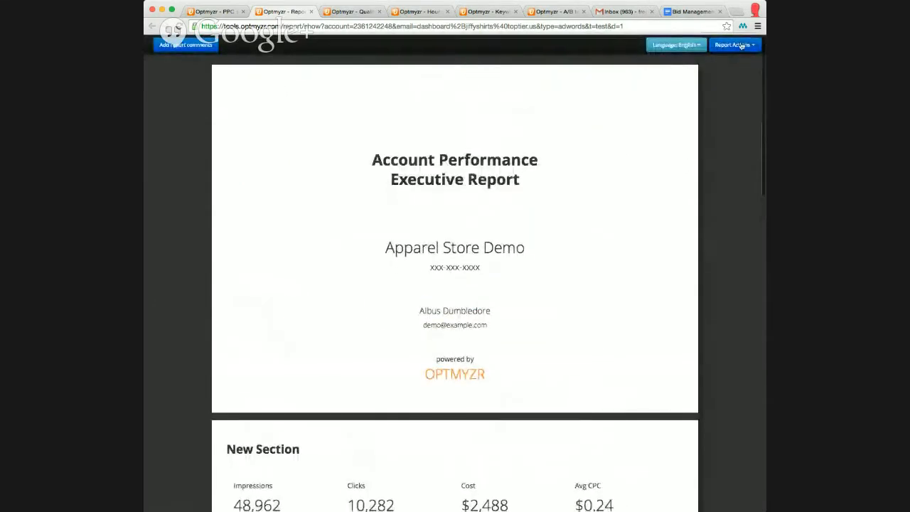
click(742, 45)
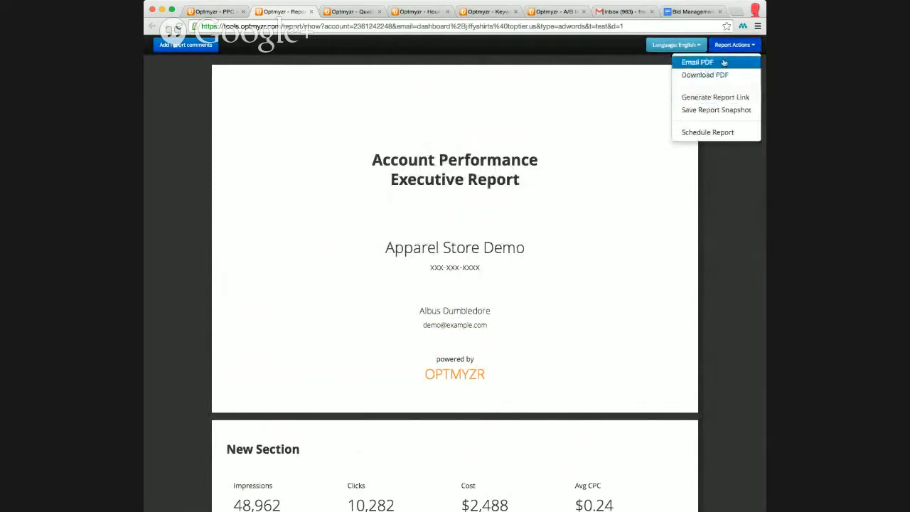
click(741, 135)
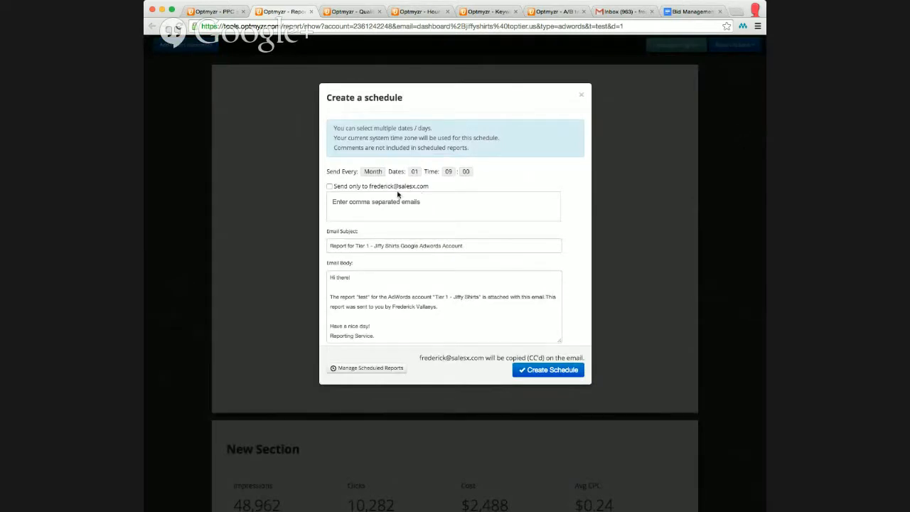
click(413, 175)
click(426, 214)
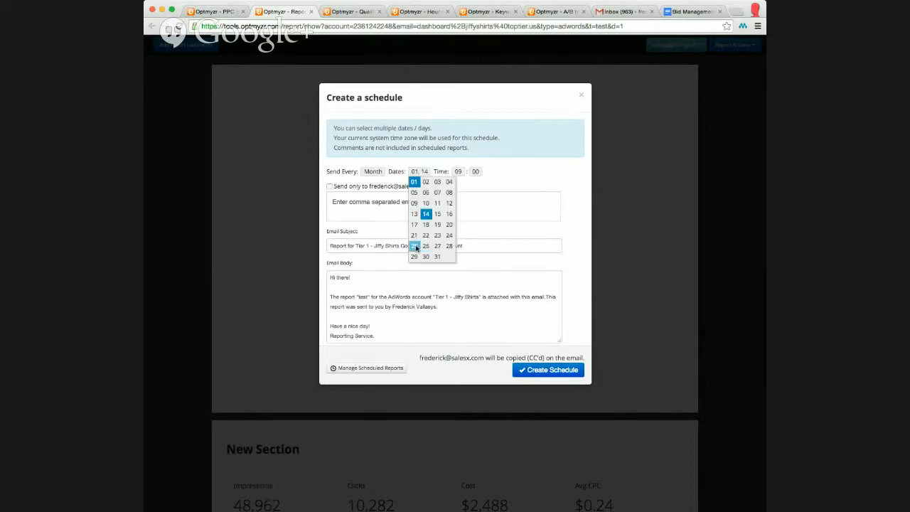
click(415, 246)
click(448, 234)
click(448, 203)
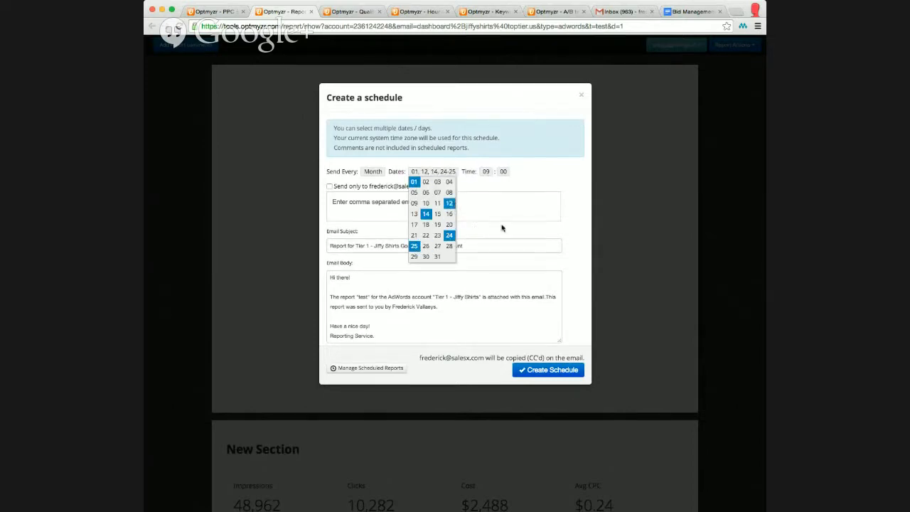
click(582, 98)
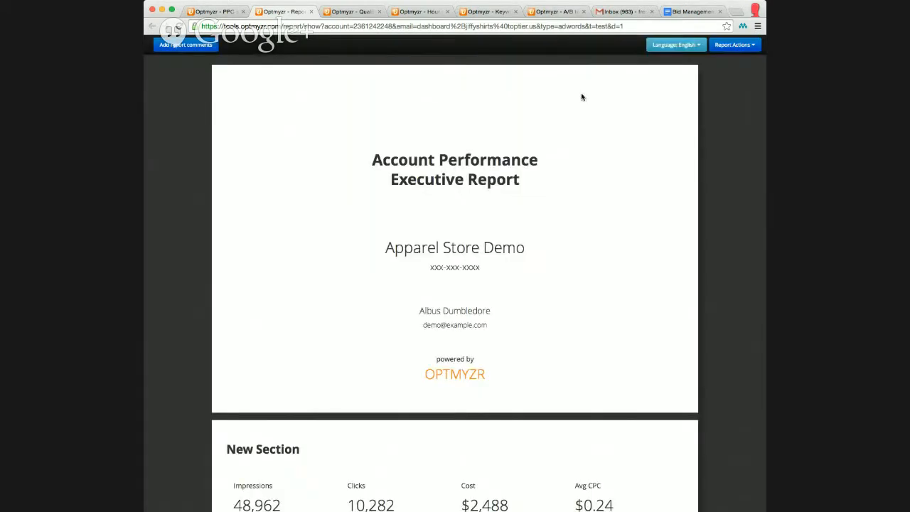
Add the comment "Hello client" under the first section's heading.
scroll(524, 155, down, 3)
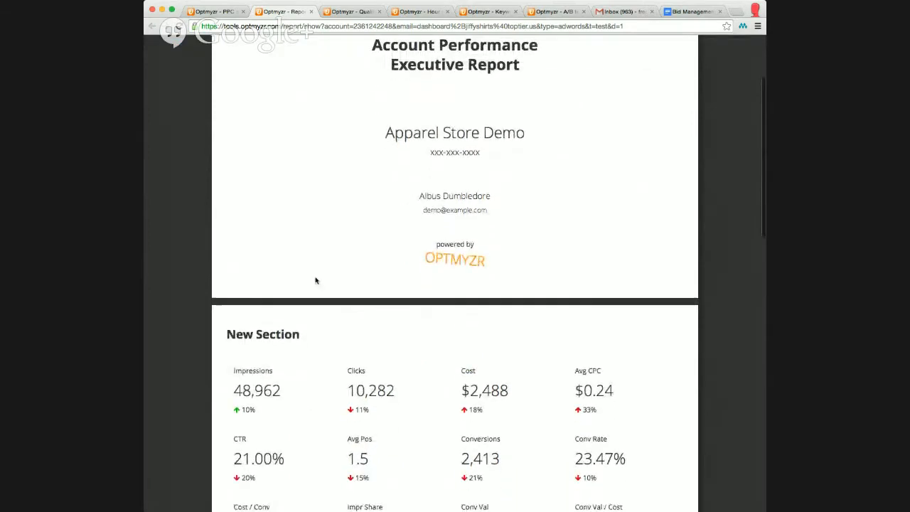
click(258, 350)
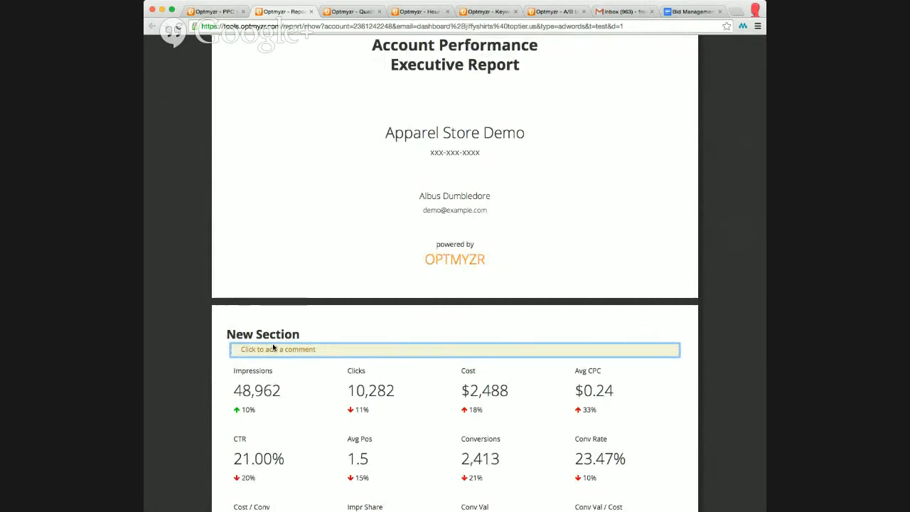
text(Hello client)
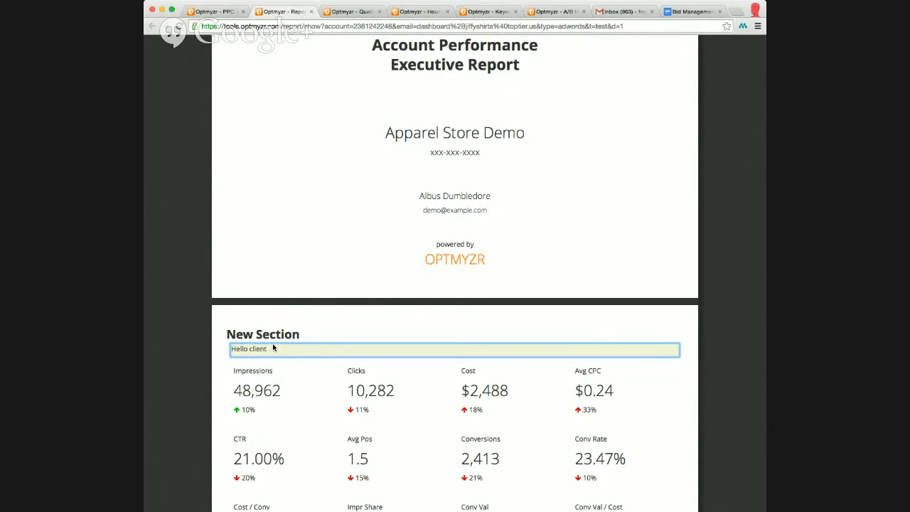
Add the comment "hello again!" under the Impressions vs. Clicks section heading.
scroll(273, 348, down, 5)
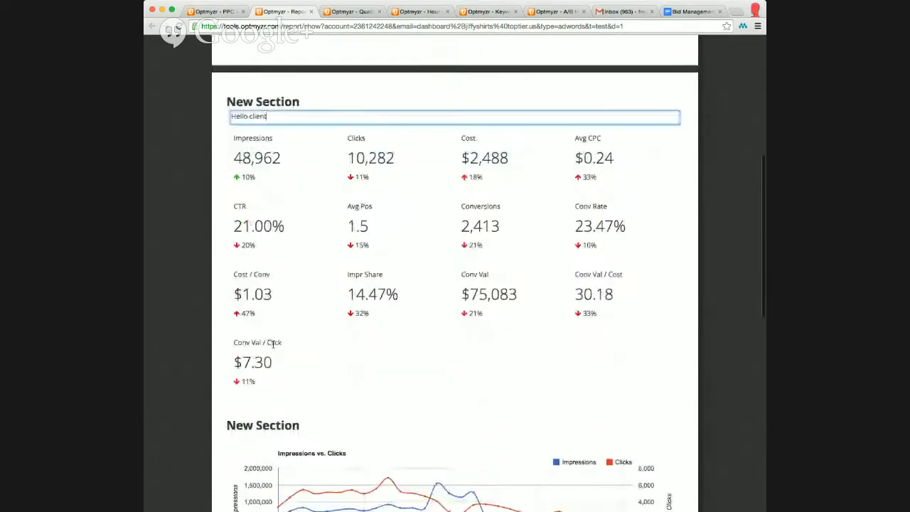
click(271, 394)
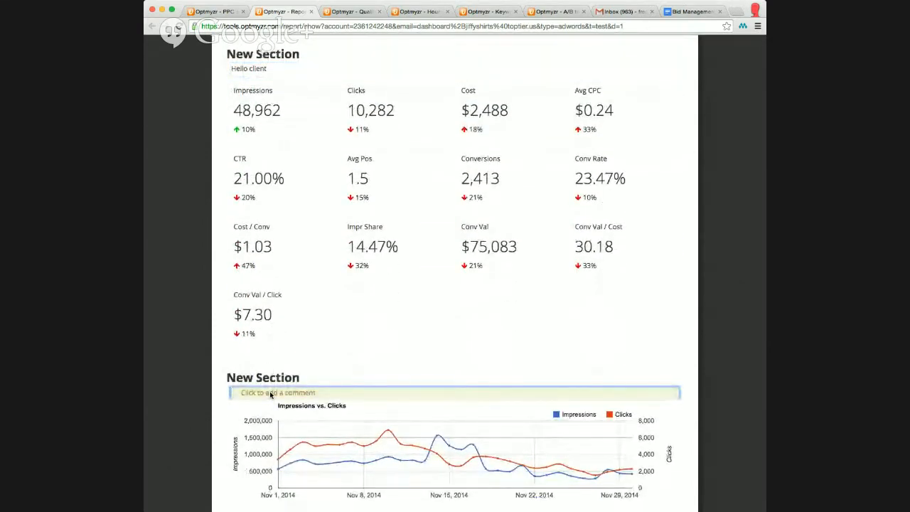
text(hello again!)
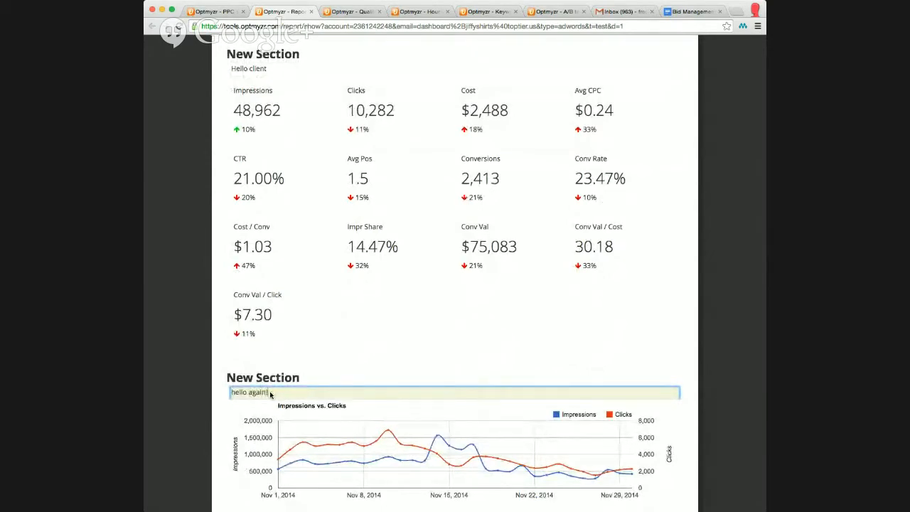
scroll(319, 315, down, 3)
scroll(319, 315, up, 8)
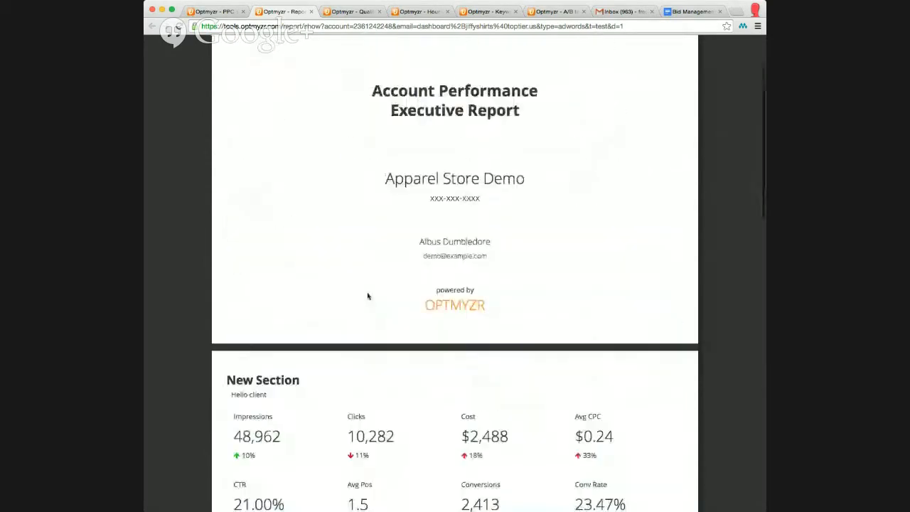
click(734, 45)
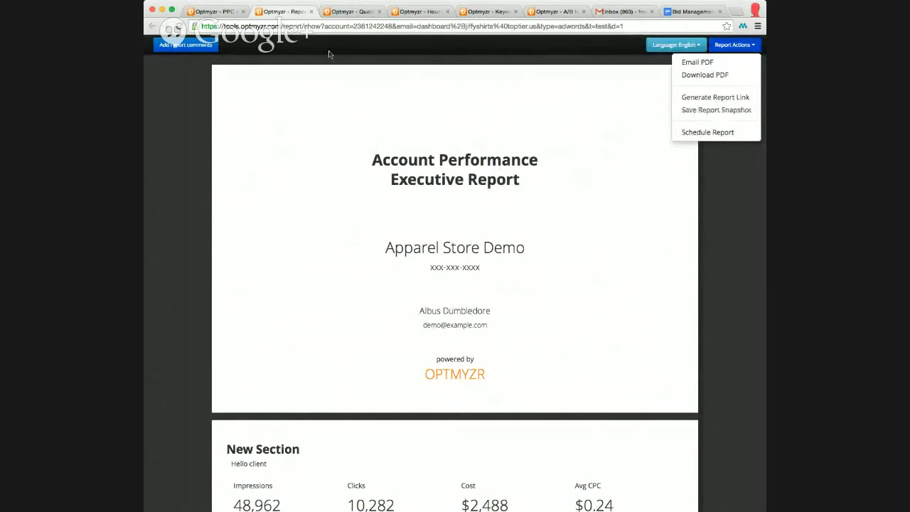
Switch to the first Optmyzr tab, go to the report Snapshots list, and open its More options.
click(233, 13)
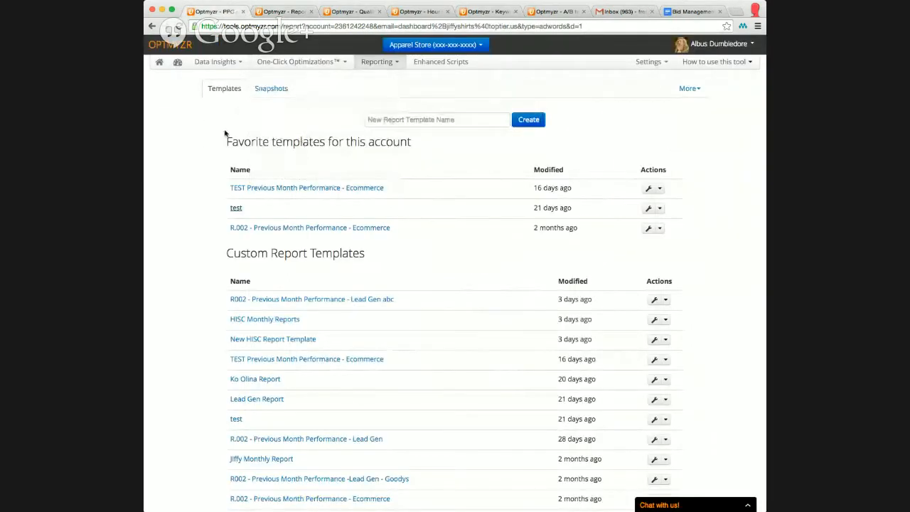
click(276, 93)
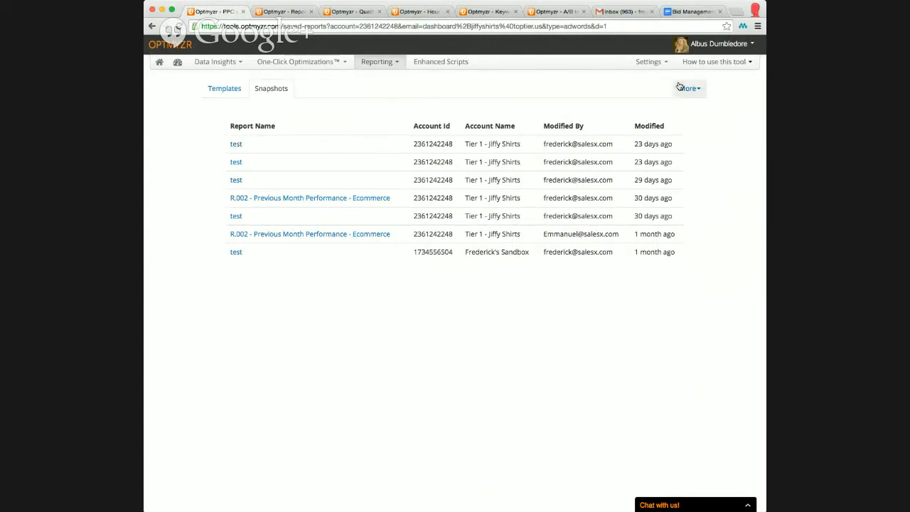
click(694, 89)
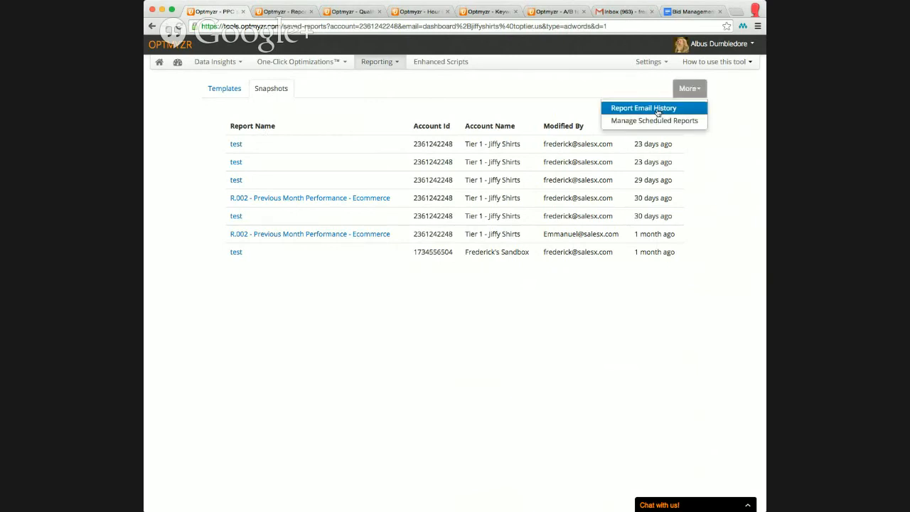